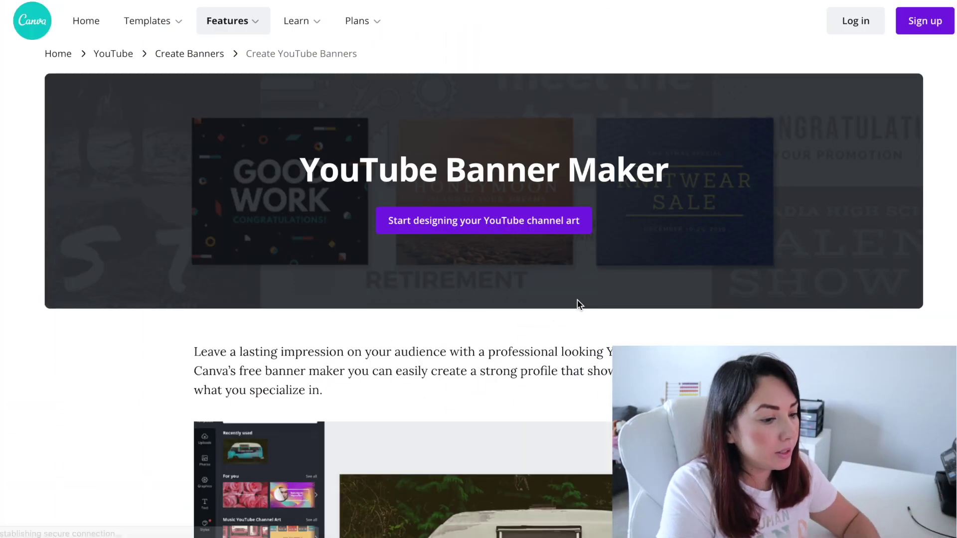
# - Log in and create a new YouTube Thumbnail design from a Canva search
pyautogui.click(873, 34)
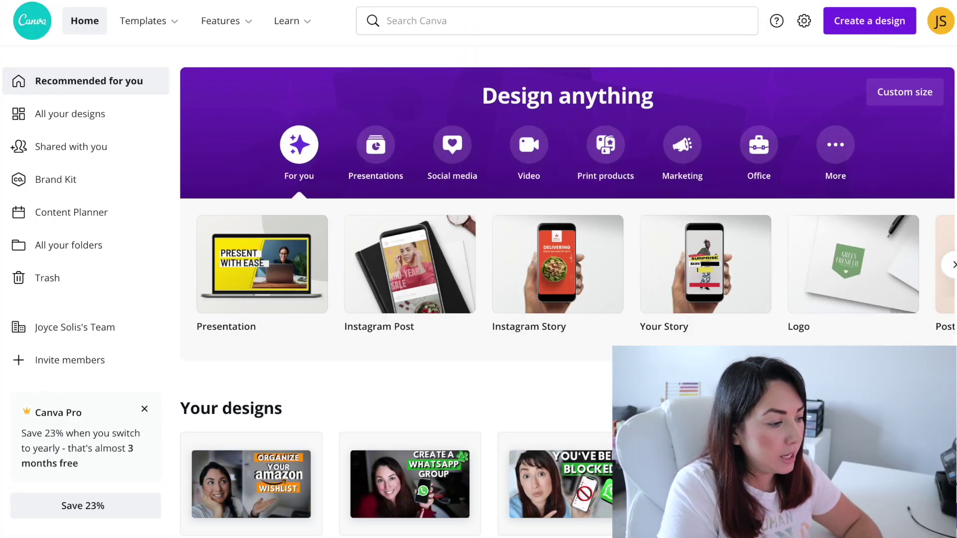
pyautogui.click(59, 122)
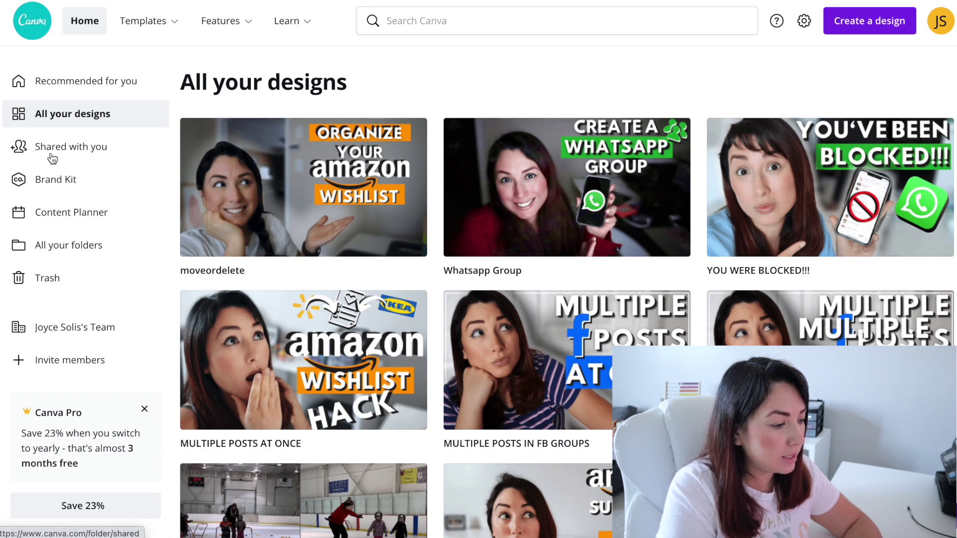
pyautogui.click(556, 17)
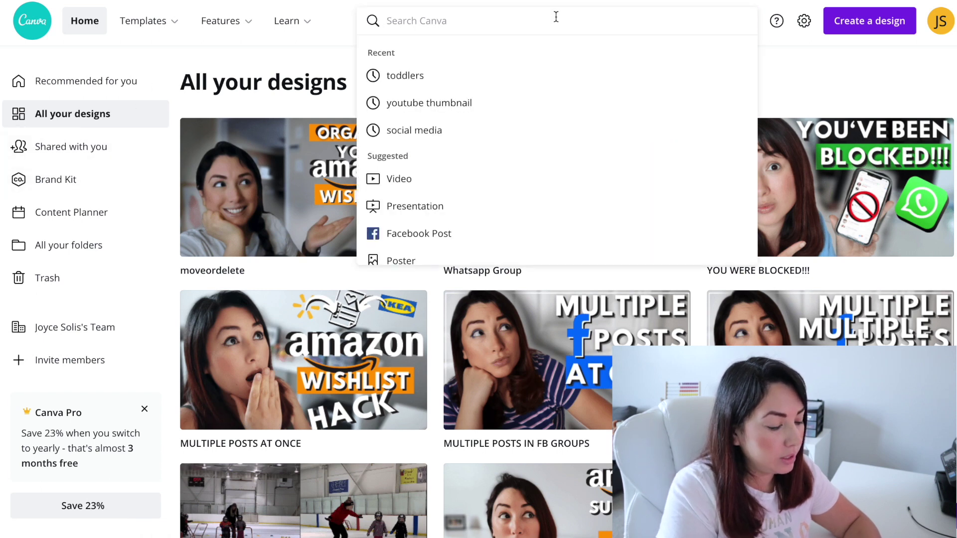
pyautogui.write('you')
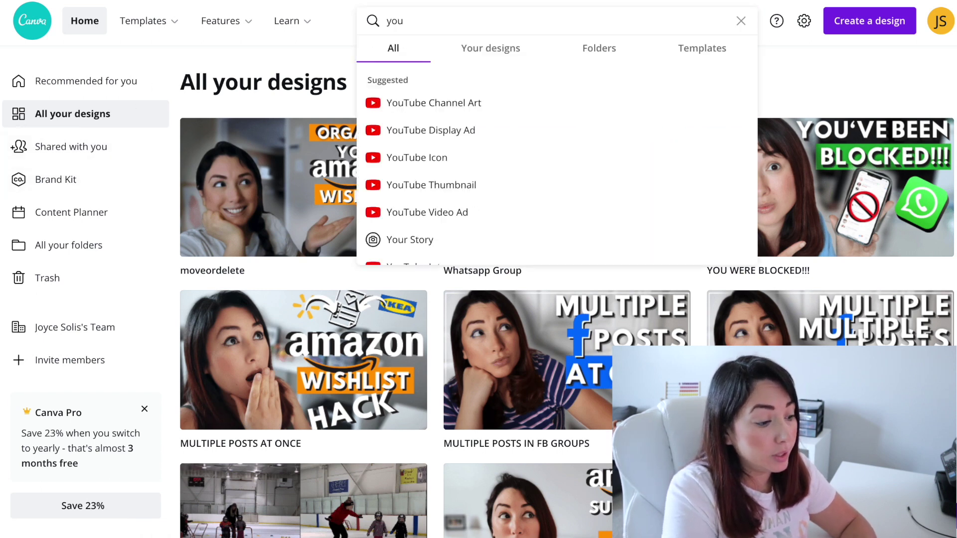
pyautogui.click(483, 185)
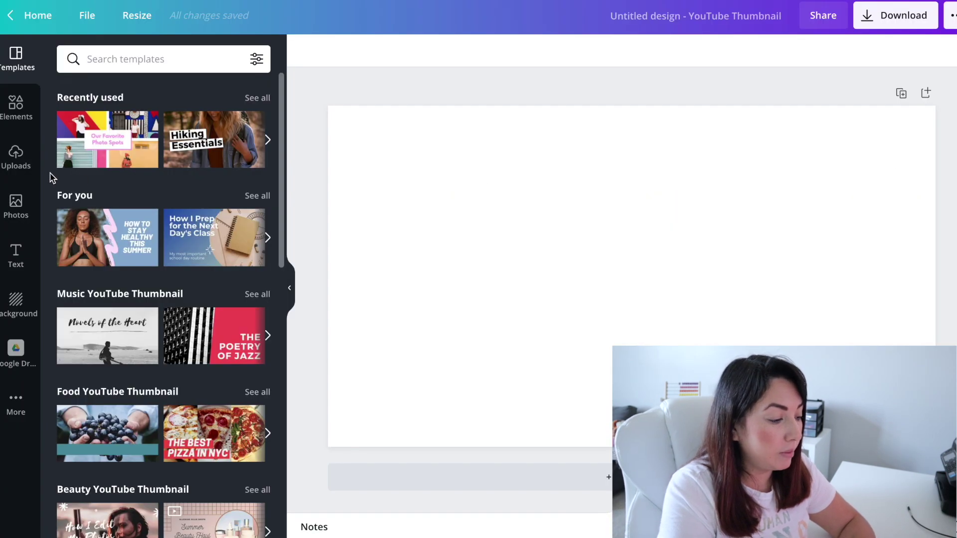
# - Apply the 'How to train your puppy' template from Tutorial YouTube Thumbnail
pyautogui.scroll(-5, 262, 247)
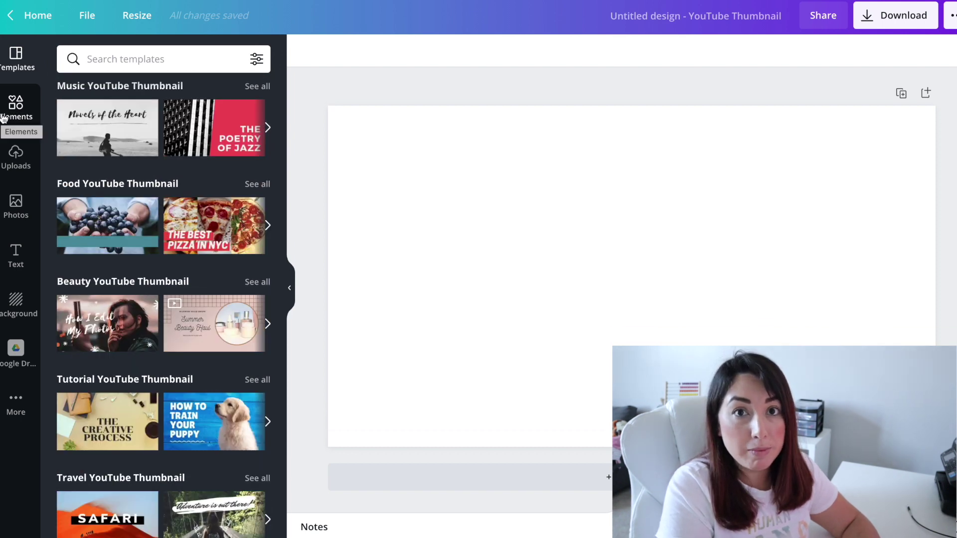
pyautogui.click(13, 209)
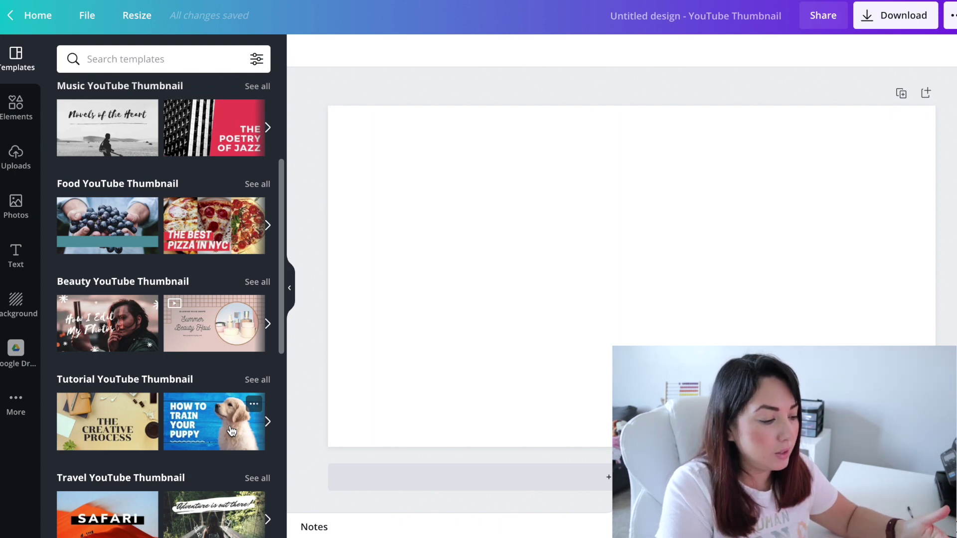
pyautogui.click(232, 432)
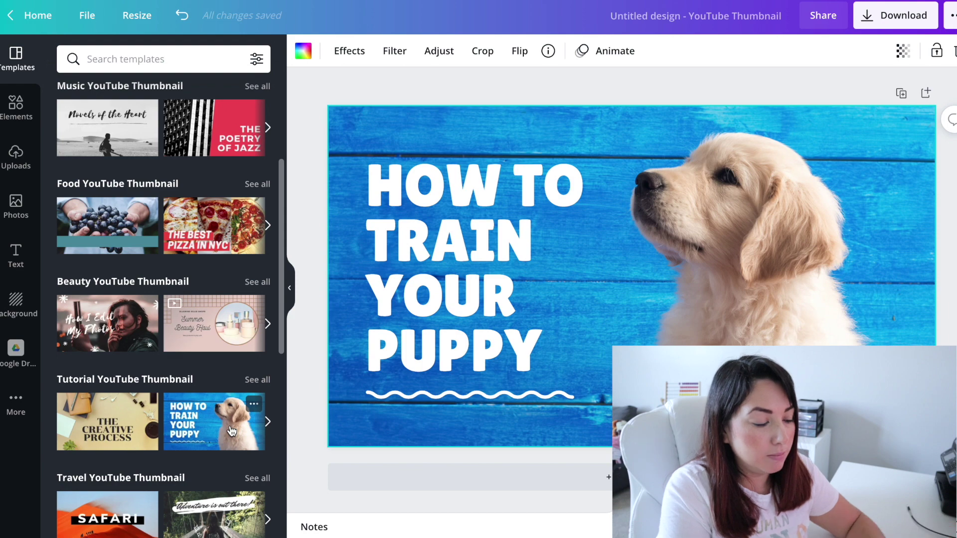
# - Duplicate the page, delete page 2's title text, and detach its puppy photo
pyautogui.click(902, 93)
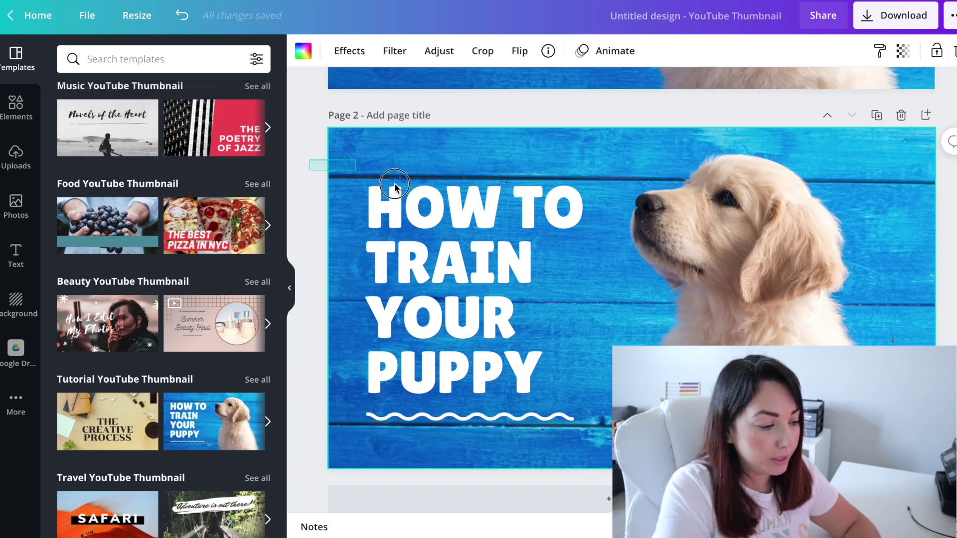
pyautogui.press('Delete')
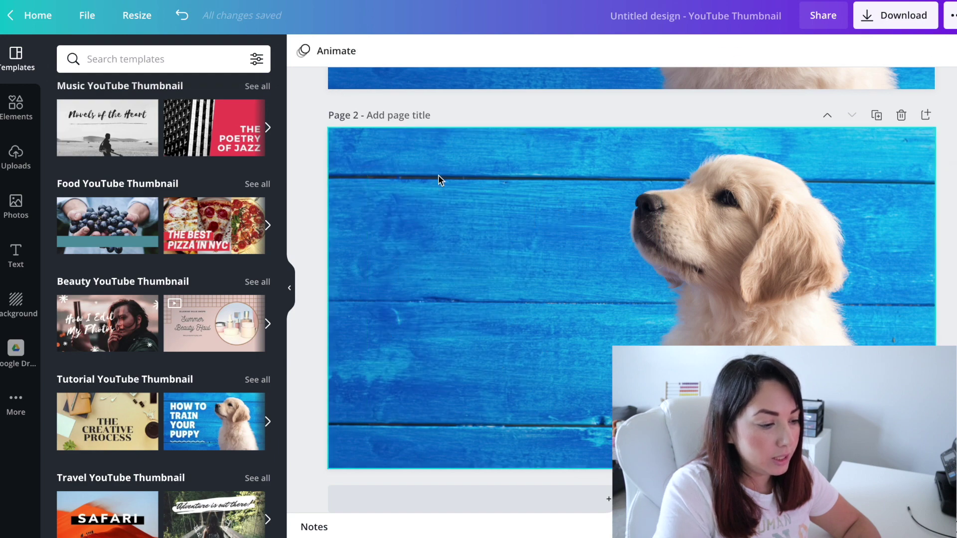
pyautogui.rightClick(500, 248)
pyautogui.click(551, 399)
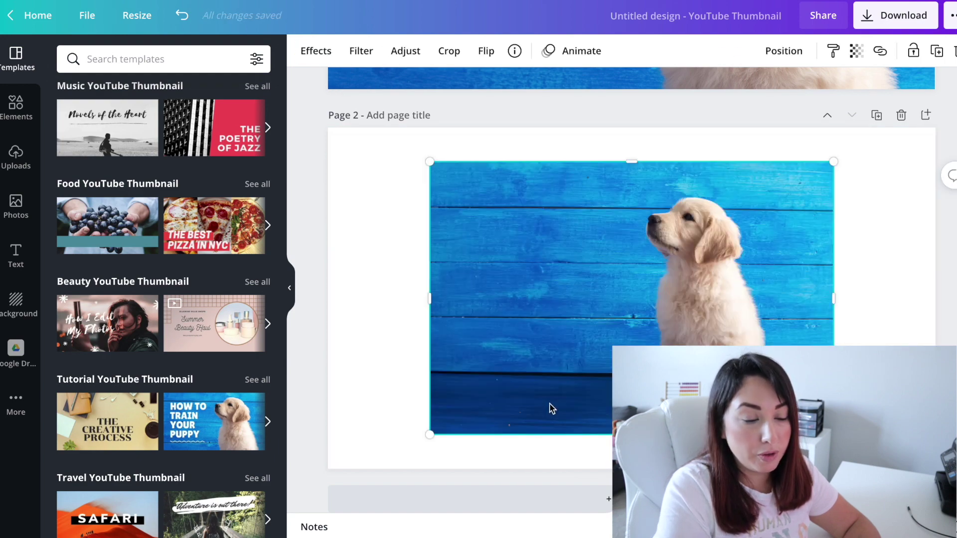
# - Apply Background Remover to the detached puppy photo on page 2
pyautogui.rightClick(588, 397)
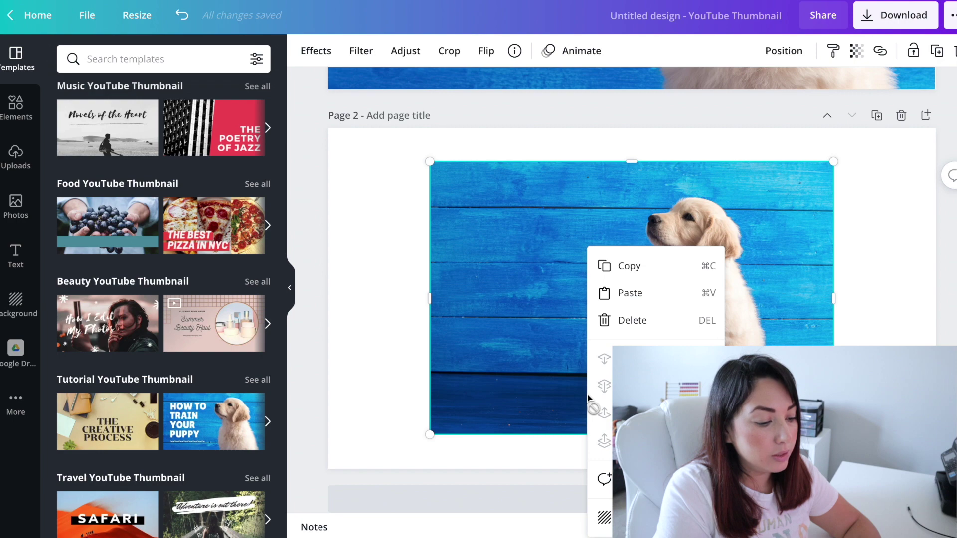
pyautogui.click(316, 51)
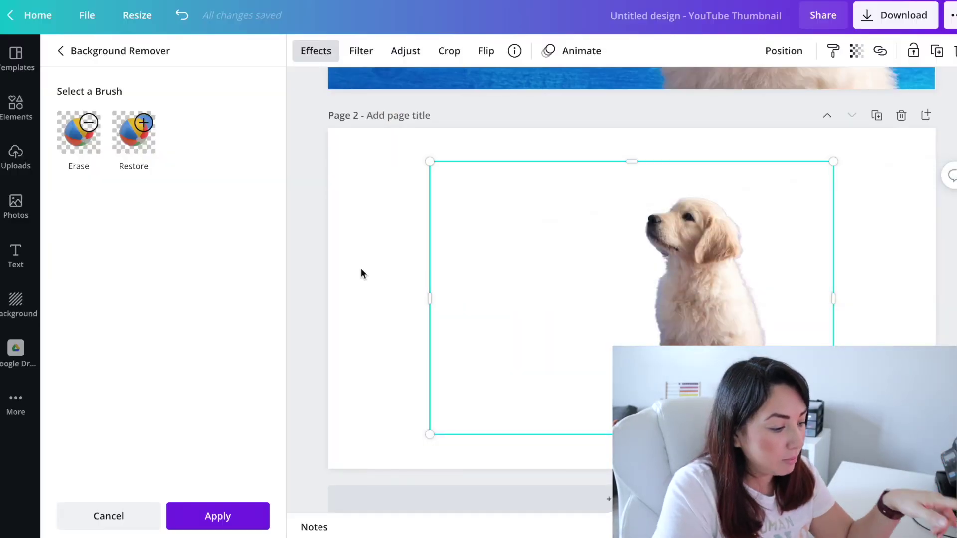
pyautogui.click(223, 516)
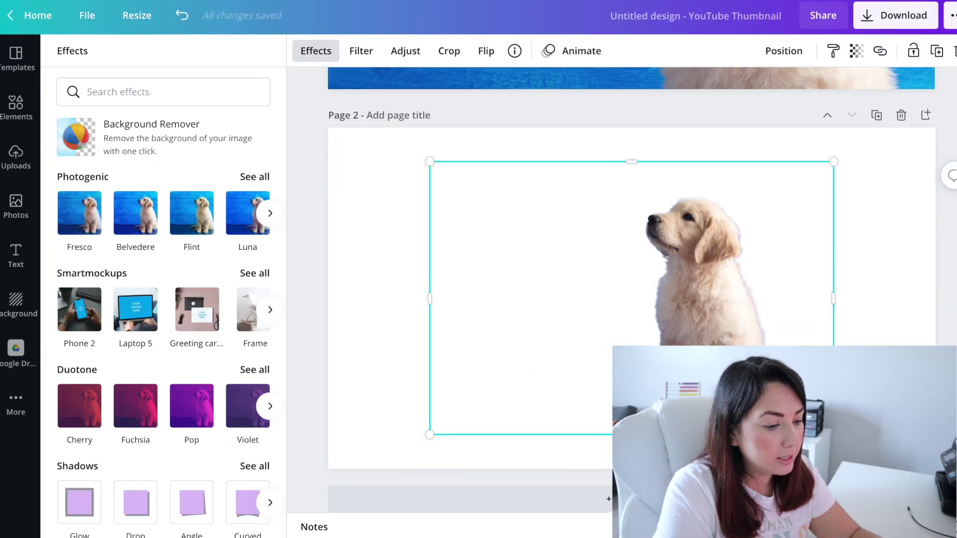
# - Move the cut-out puppy from page 2 up onto page 1
pyautogui.rightClick(671, 248)
pyautogui.moveTo(663, 217); pyautogui.dragTo(677, 26)
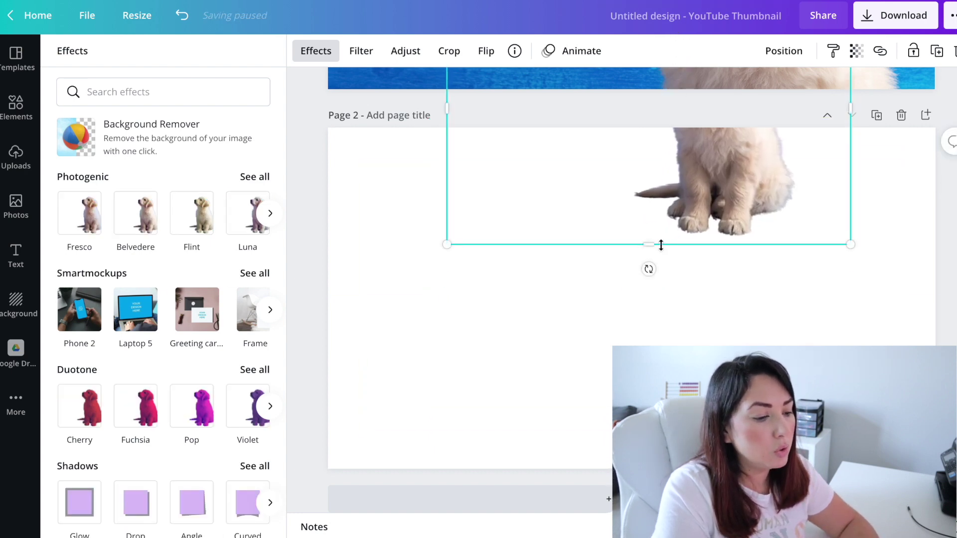
pyautogui.scroll(3, 661, 246)
pyautogui.scroll(3, 660, 244)
pyautogui.moveTo(450, 70); pyautogui.dragTo(271, 74)
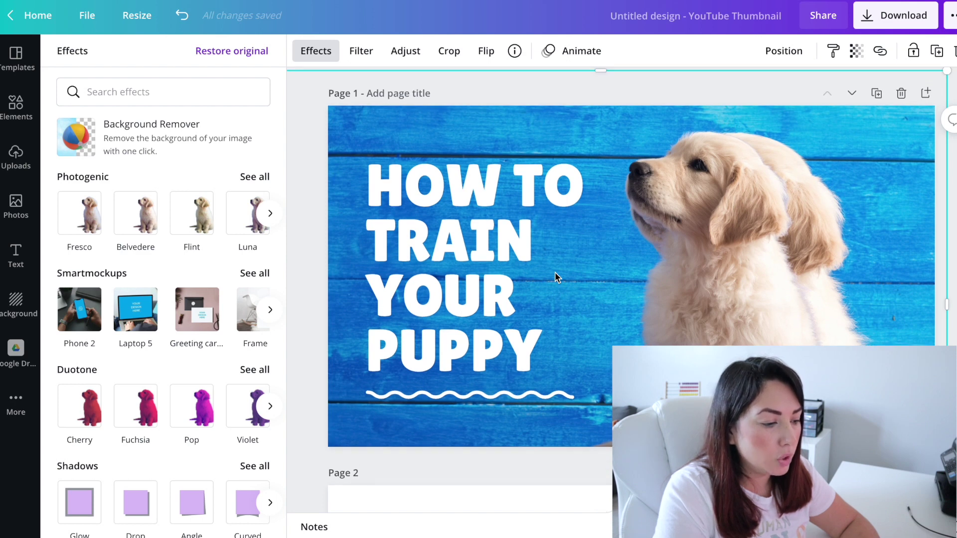
# - Crop away the empty area around the cut-out puppy
pyautogui.click(455, 57)
pyautogui.scroll(-4, 487, 285)
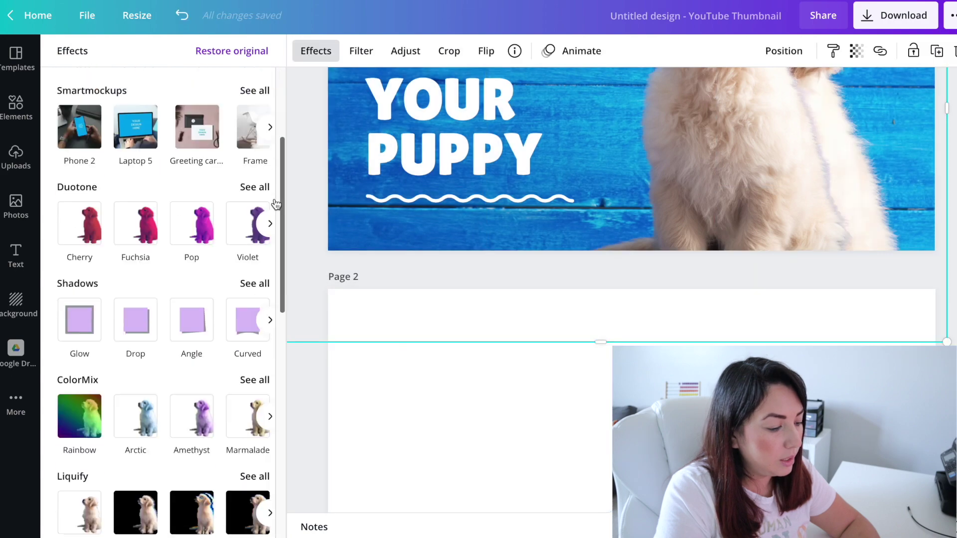
pyautogui.scroll(-10, 274, 199)
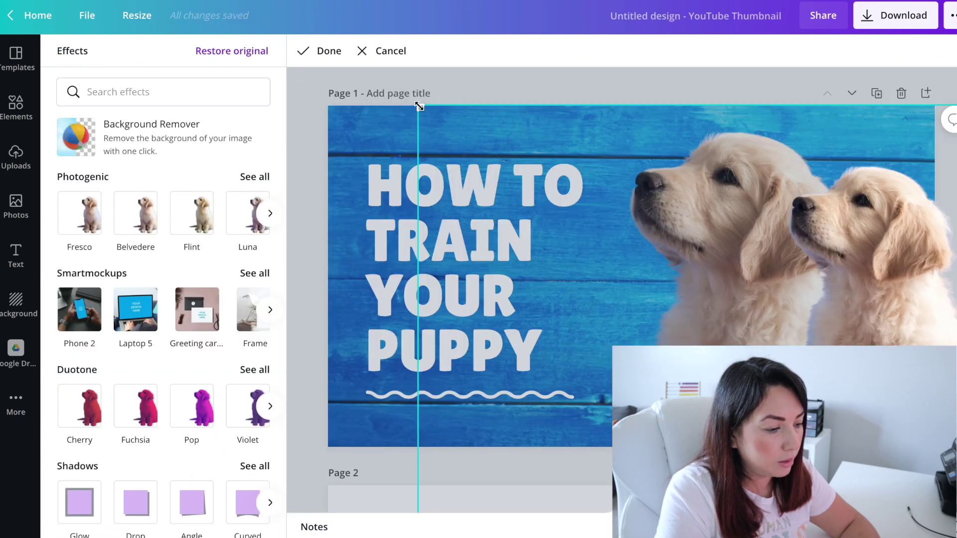
pyautogui.moveTo(418, 106); pyautogui.dragTo(756, 151)
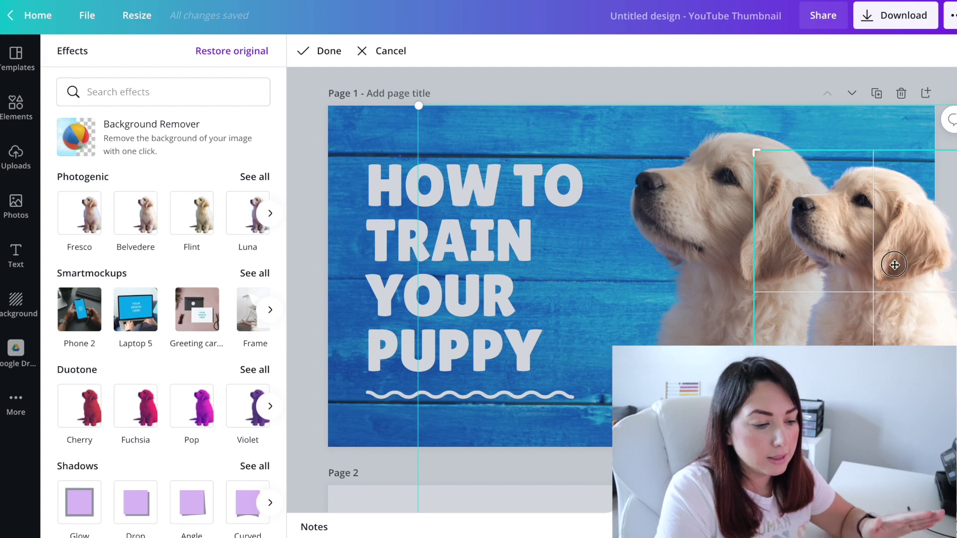
pyautogui.click(325, 51)
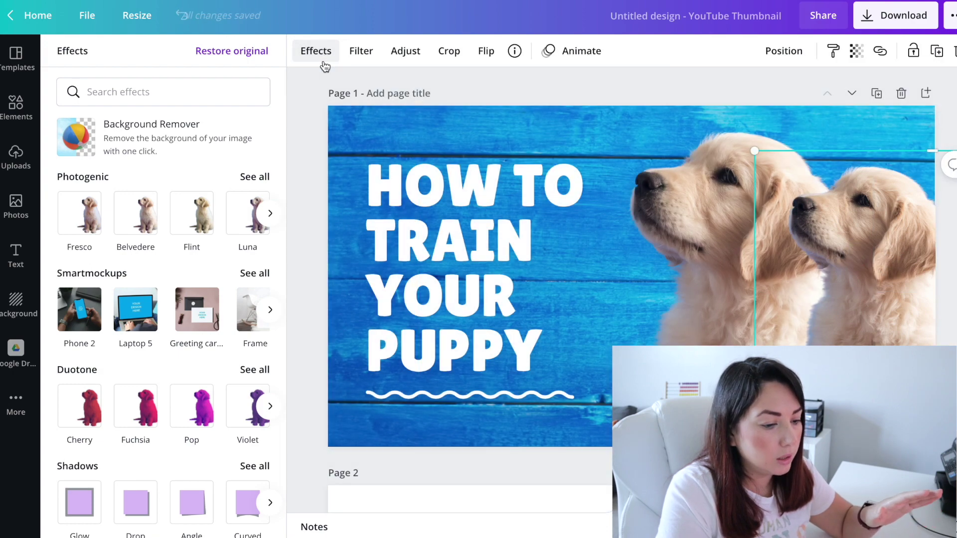
# - Resize and position the cut-out exactly over the original puppy photo
pyautogui.moveTo(661, 170); pyautogui.dragTo(551, 192)
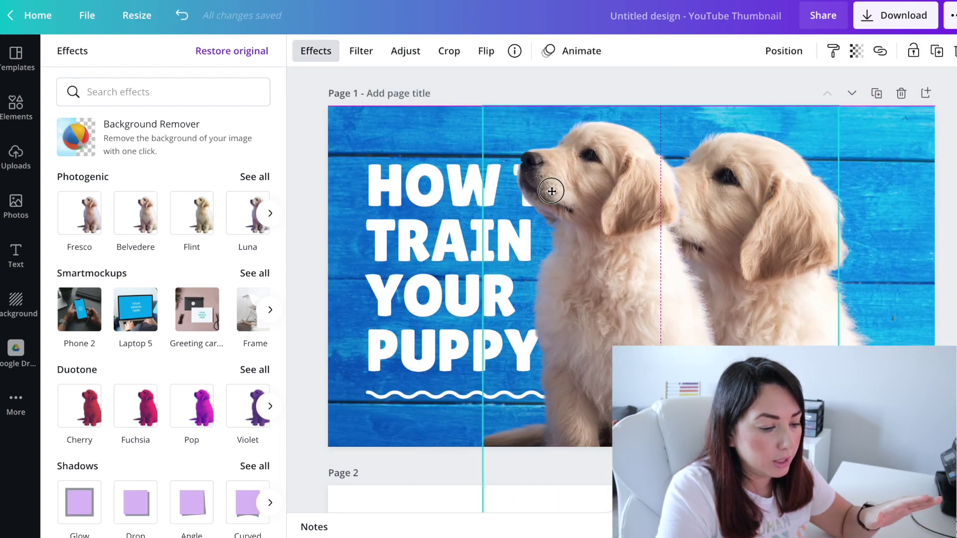
pyautogui.moveTo(483, 99); pyautogui.dragTo(299, 57)
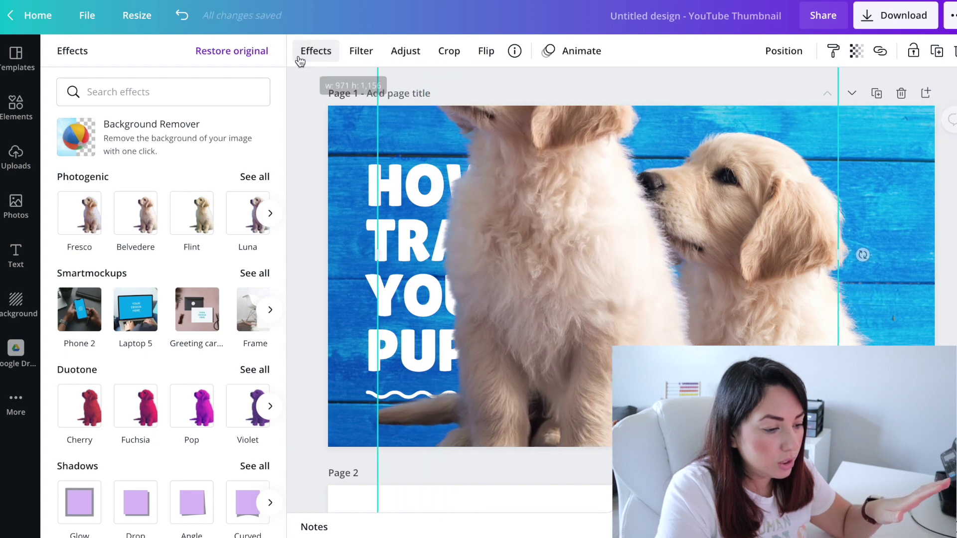
pyautogui.hotkey('ctrl', 'z')
pyautogui.moveTo(728, 305); pyautogui.dragTo(766, 323)
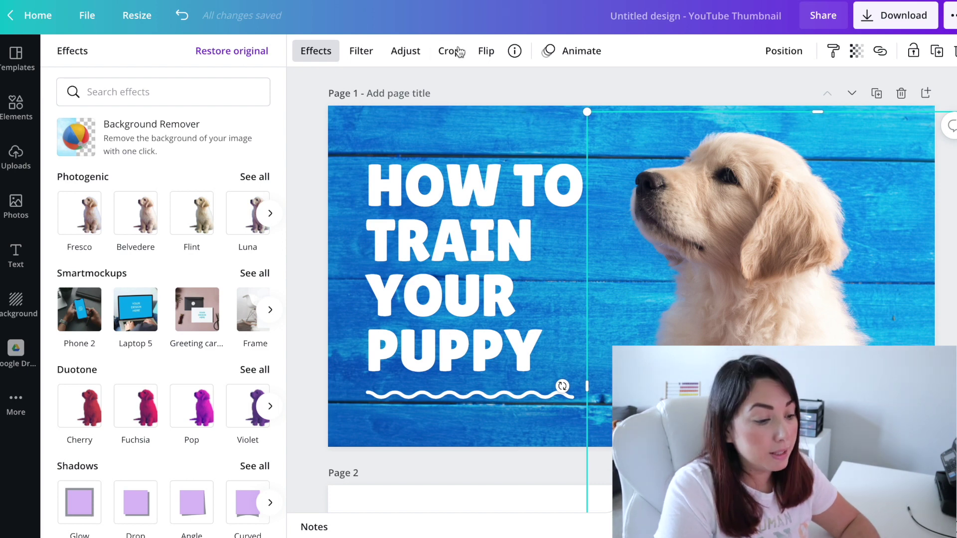
# - Apply a Drop shadow to the cut-out puppy and show its offset, transparency and blur settings
pyautogui.scroll(-1, 158, 466)
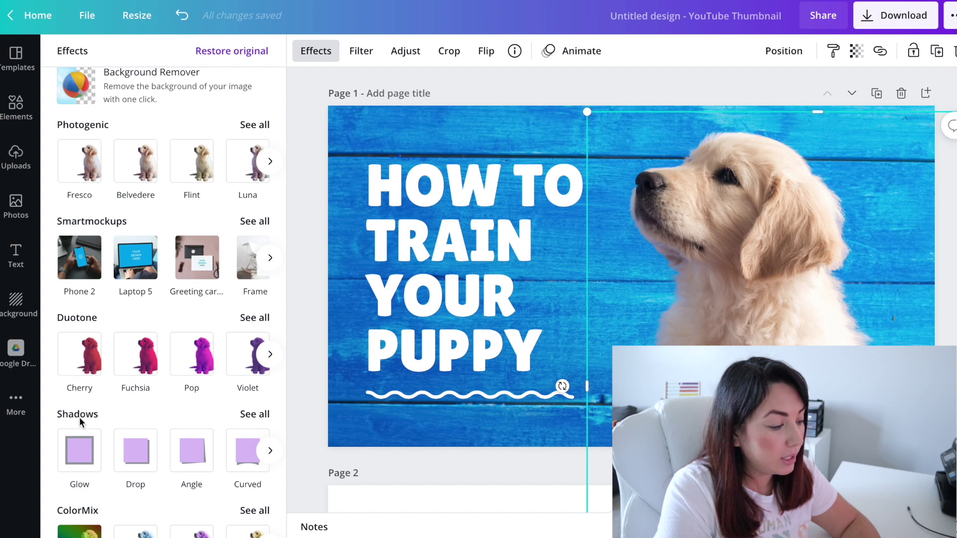
pyautogui.scroll(-1, 130, 444)
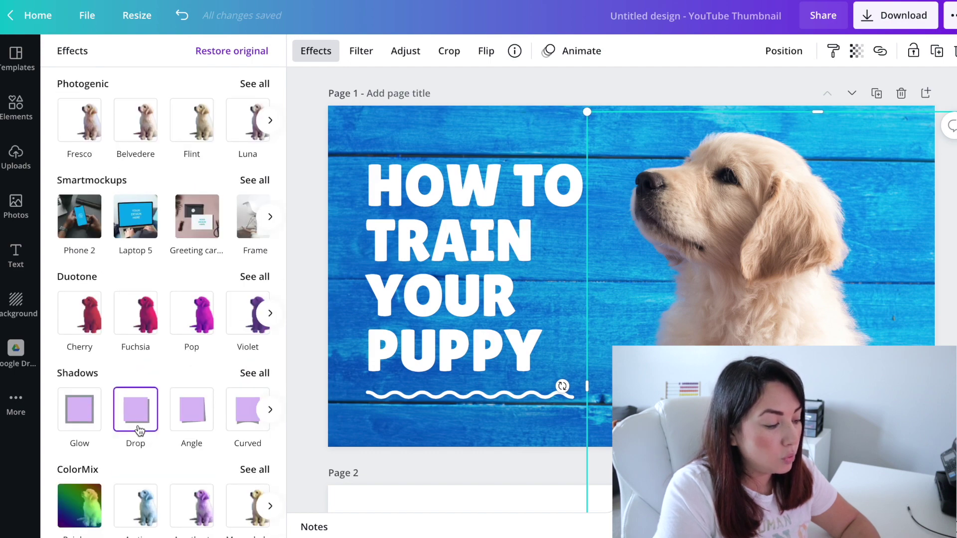
pyautogui.click(140, 430)
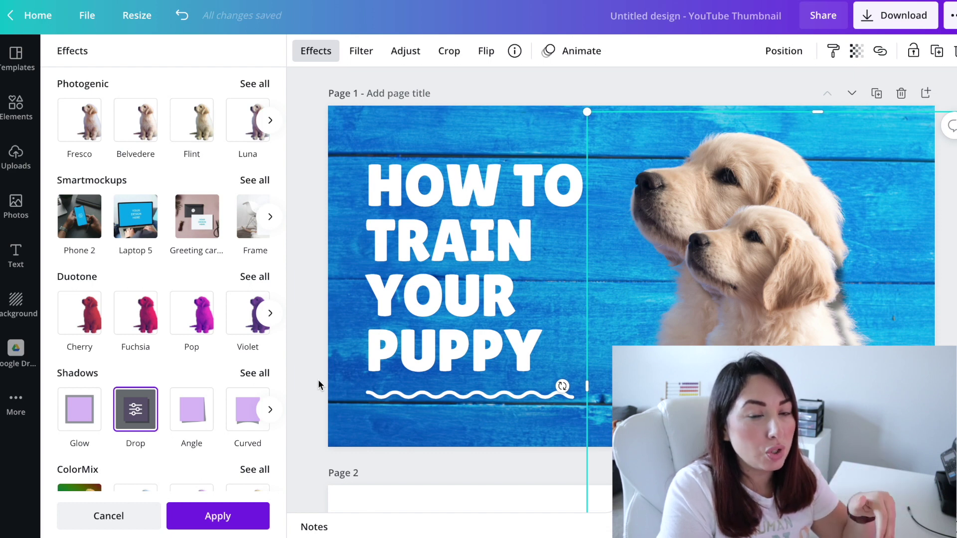
pyautogui.moveTo(837, 394); pyautogui.dragTo(814, 305)
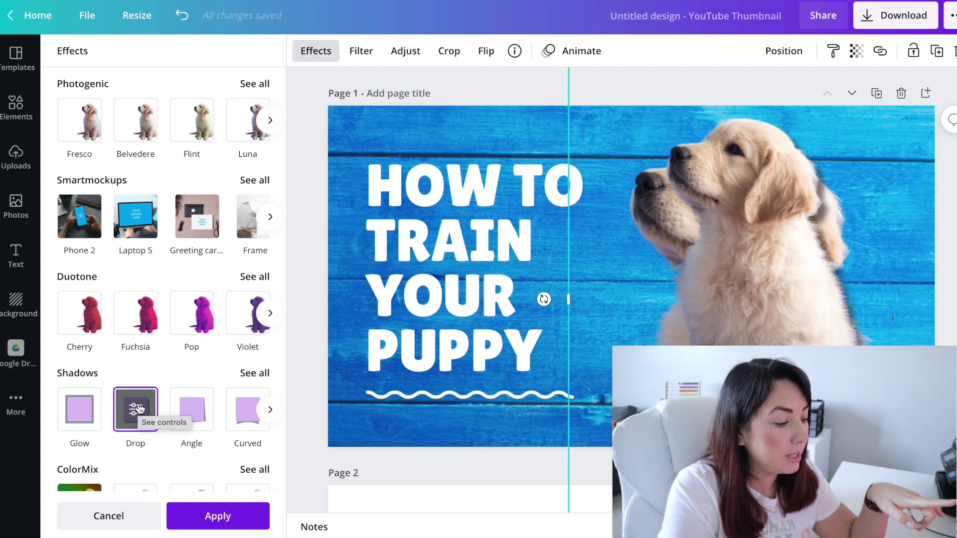
pyautogui.click(139, 409)
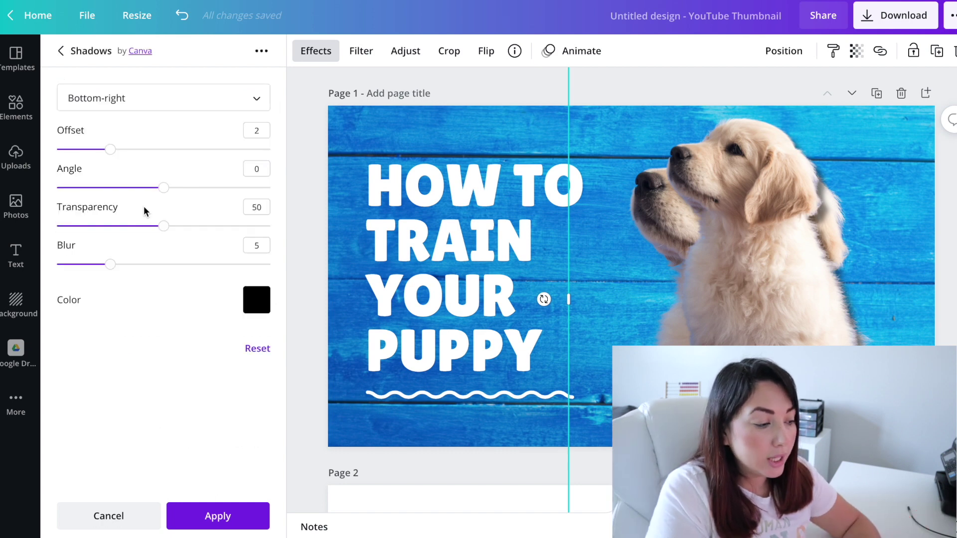
# - Set the shadow colour to black and its offset to 3
pyautogui.click(257, 299)
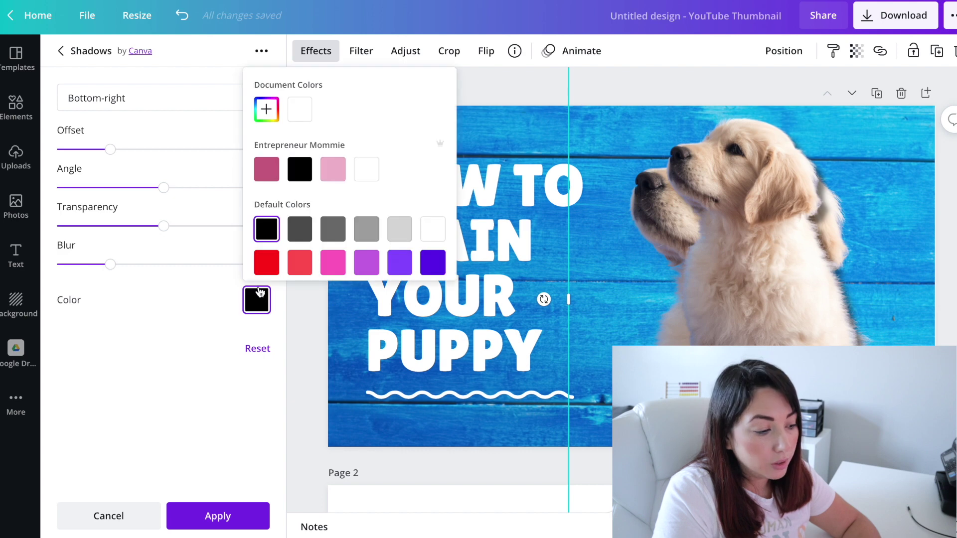
pyautogui.click(274, 260)
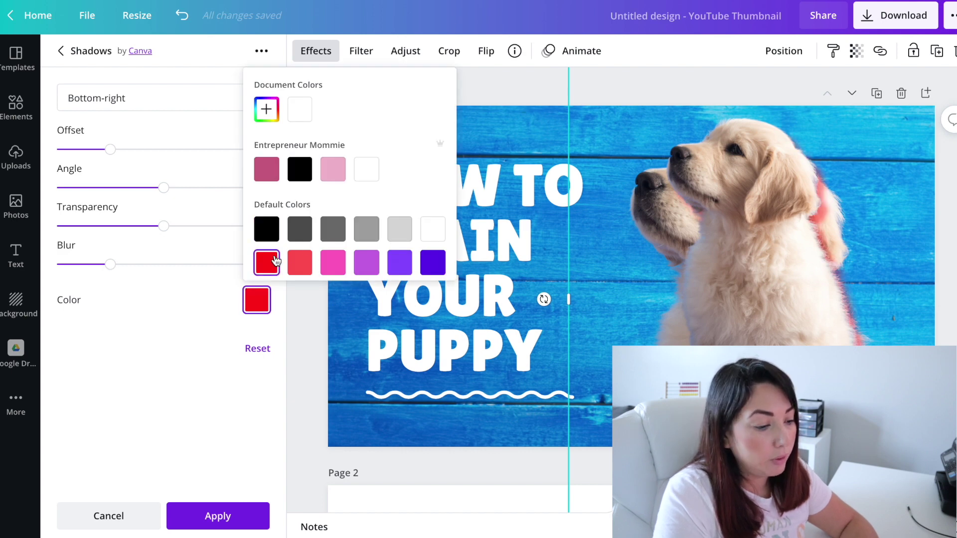
pyautogui.click(300, 178)
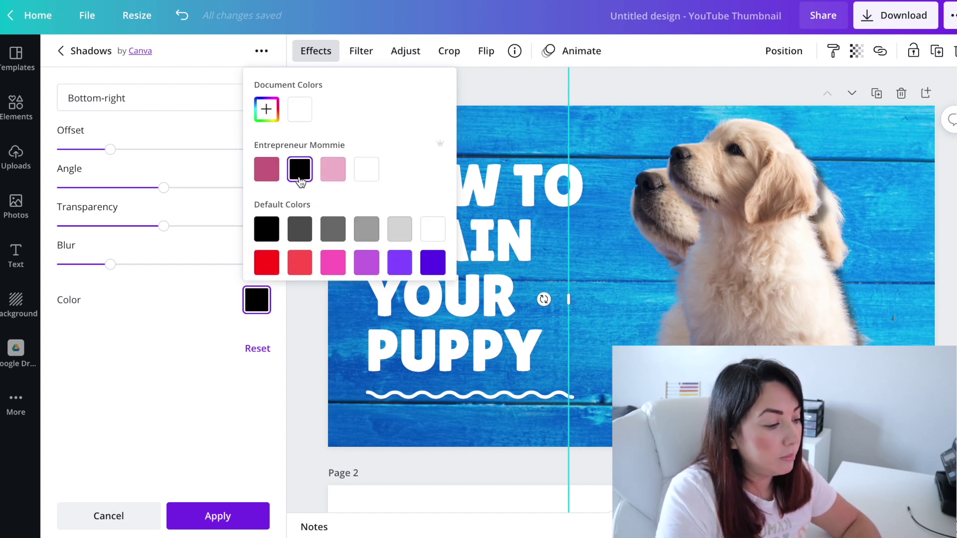
pyautogui.click(116, 150)
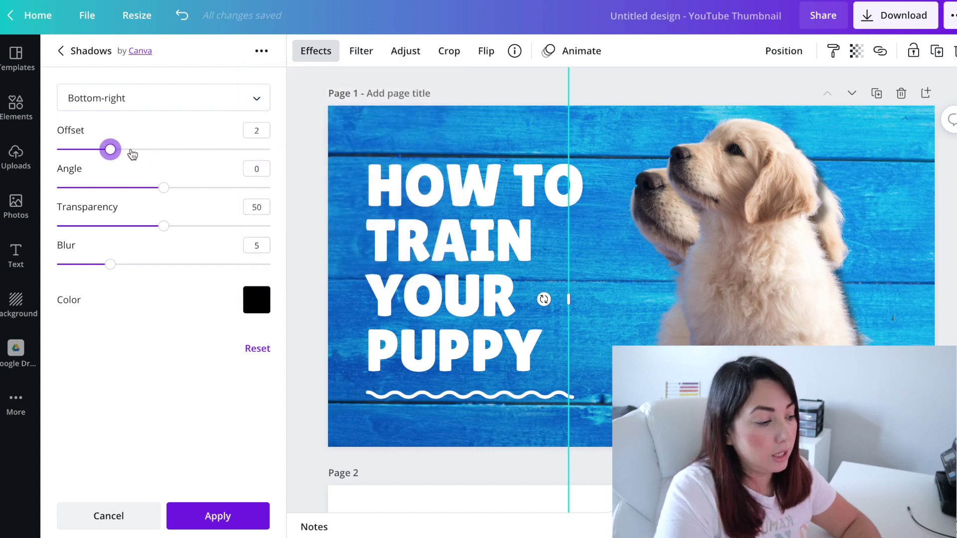
pyautogui.moveTo(132, 155); pyautogui.dragTo(133, 154)
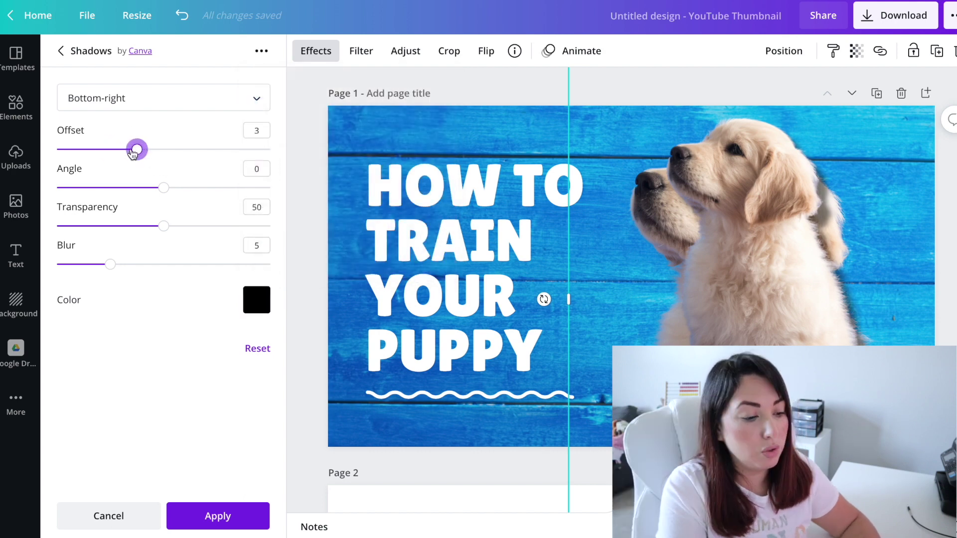
# - Set the shadow direction to top-right
pyautogui.click(140, 109)
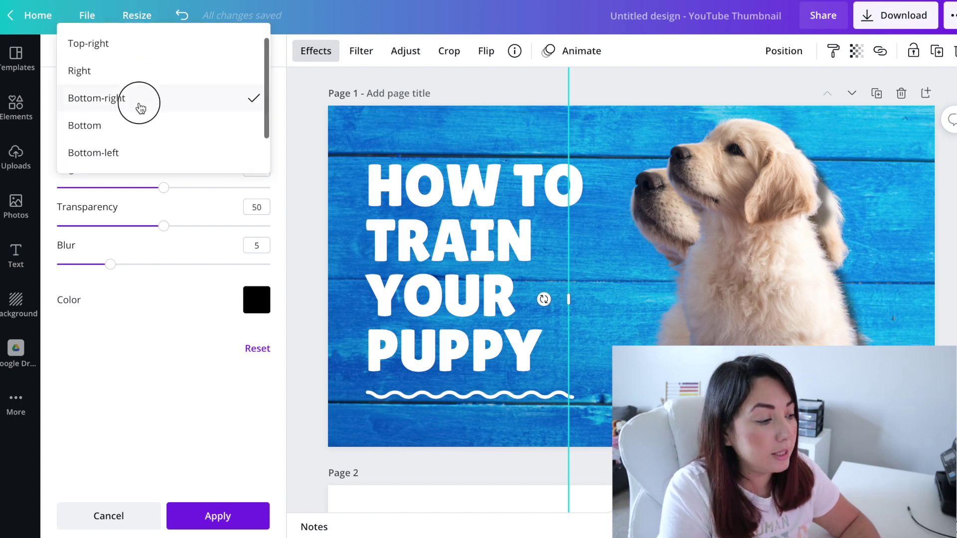
pyautogui.scroll(-2, 102, 49)
pyautogui.scroll(2, 101, 49)
pyautogui.scroll(-2, 104, 52)
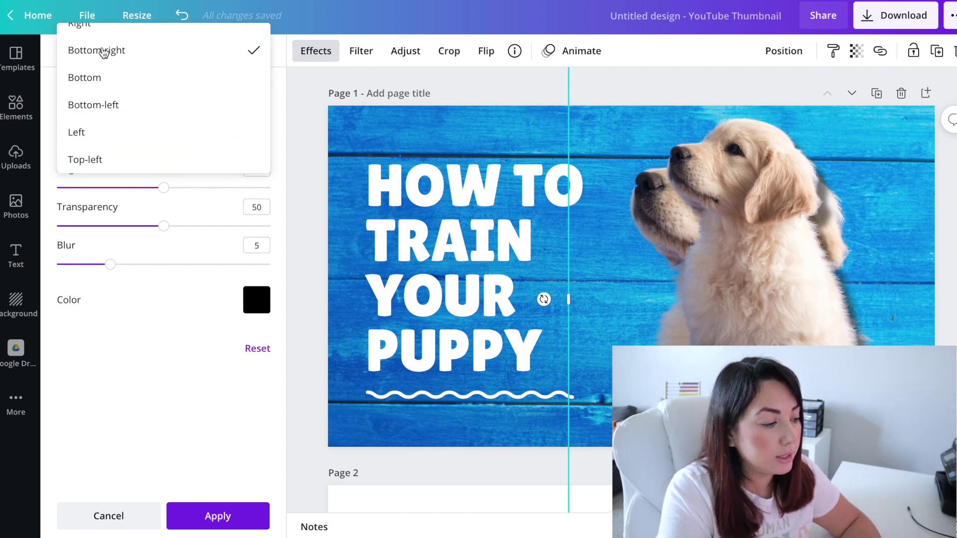
pyautogui.scroll(2, 88, 47)
pyautogui.click(80, 42)
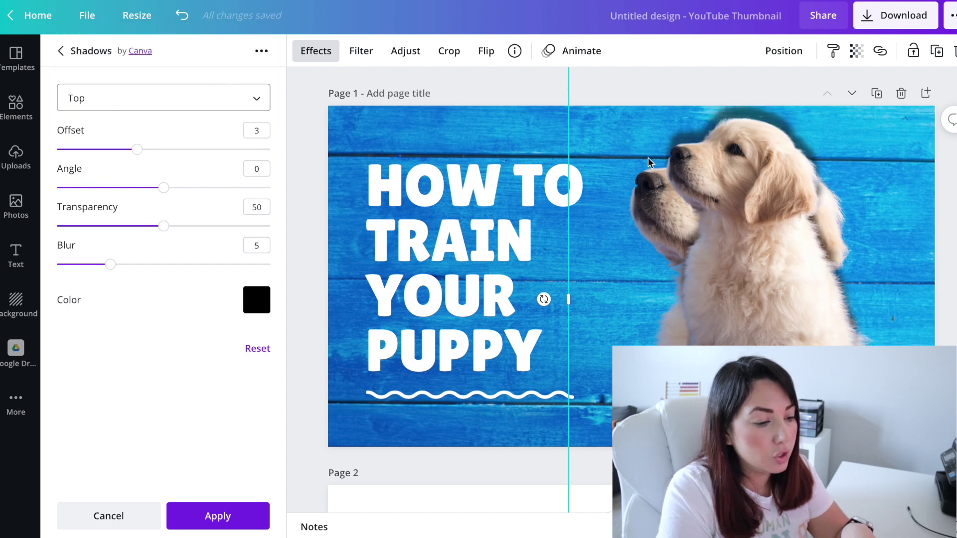
pyautogui.click(171, 104)
pyautogui.click(163, 124)
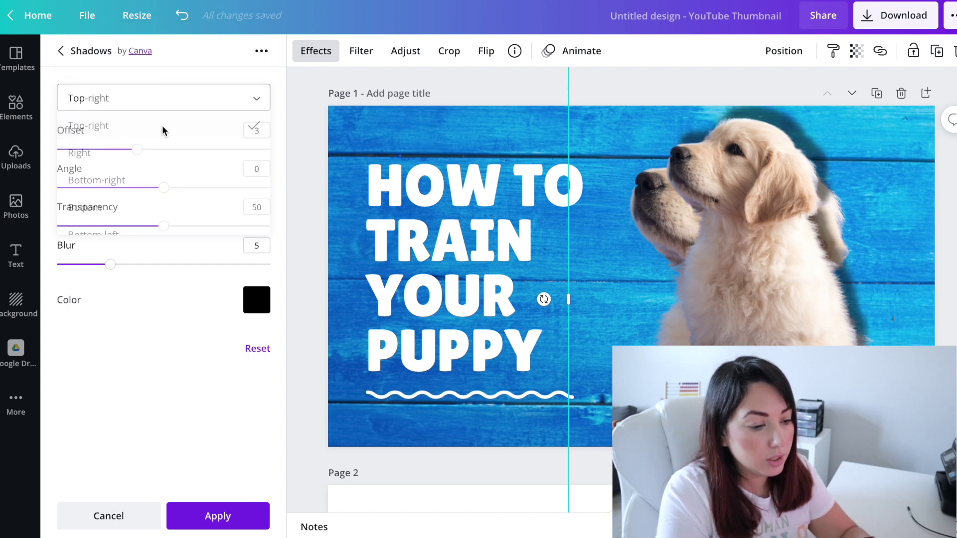
pyautogui.click(150, 103)
pyautogui.click(137, 125)
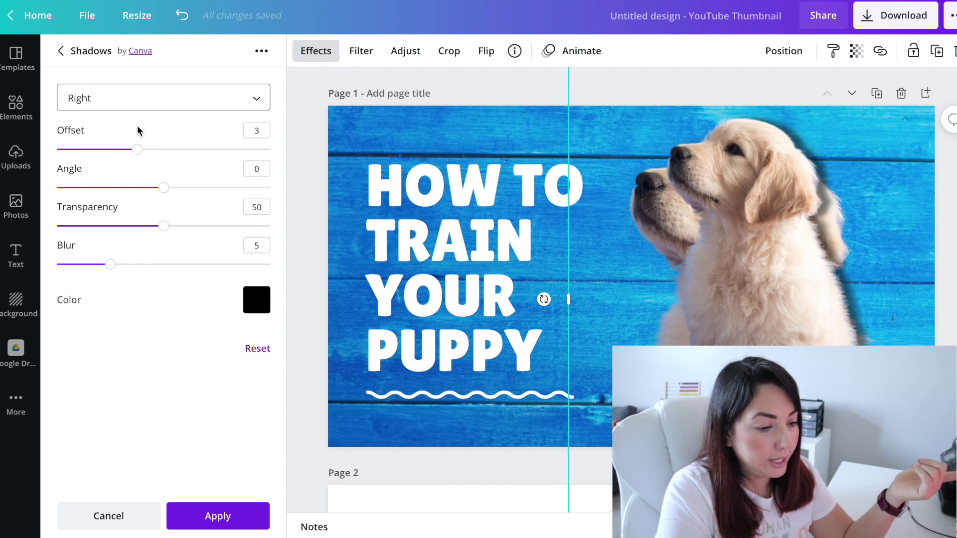
pyautogui.click(138, 102)
pyautogui.click(138, 126)
pyautogui.click(143, 100)
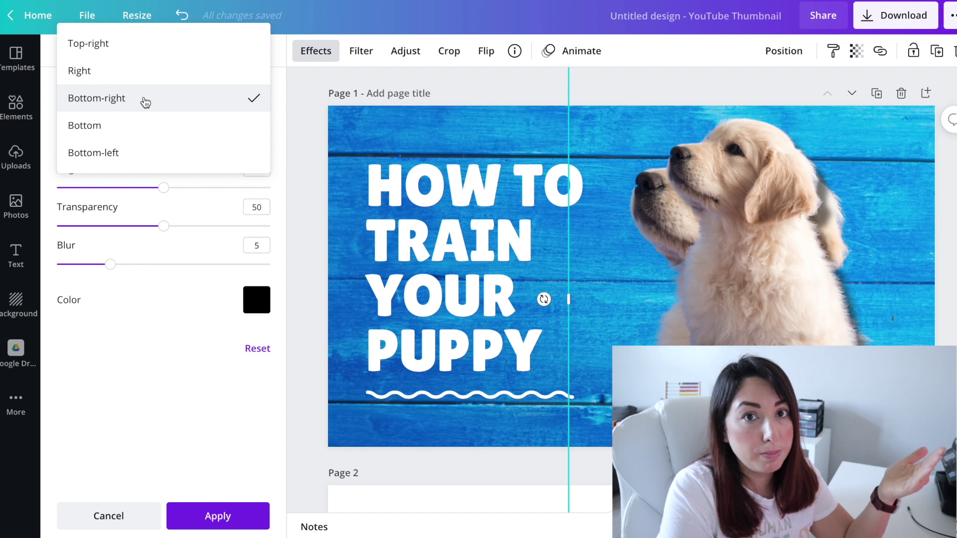
pyautogui.click(135, 44)
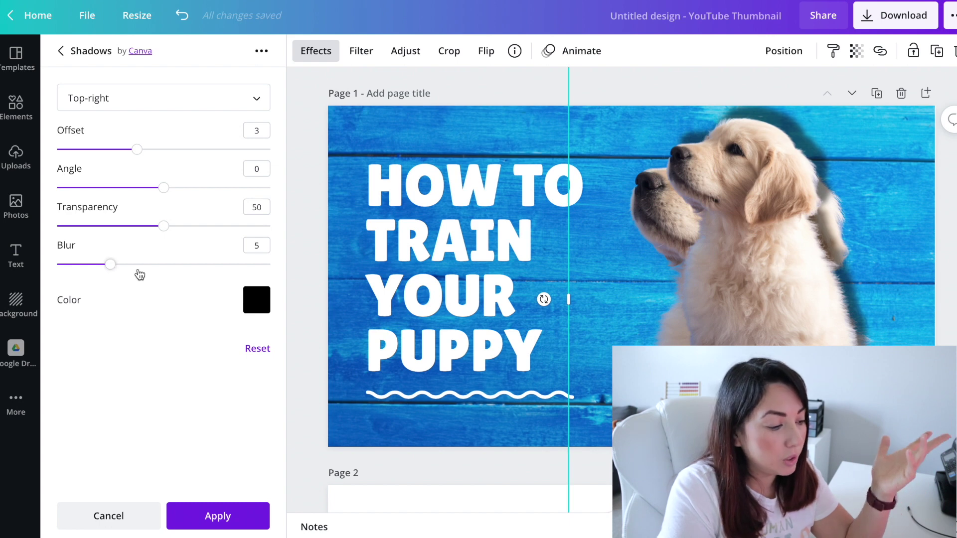
# - Set shadow blur to 8 and transparency to 40, then apply
pyautogui.click(114, 268)
pyautogui.moveTo(114, 268); pyautogui.dragTo(142, 266)
pyautogui.moveTo(164, 226); pyautogui.dragTo(143, 225)
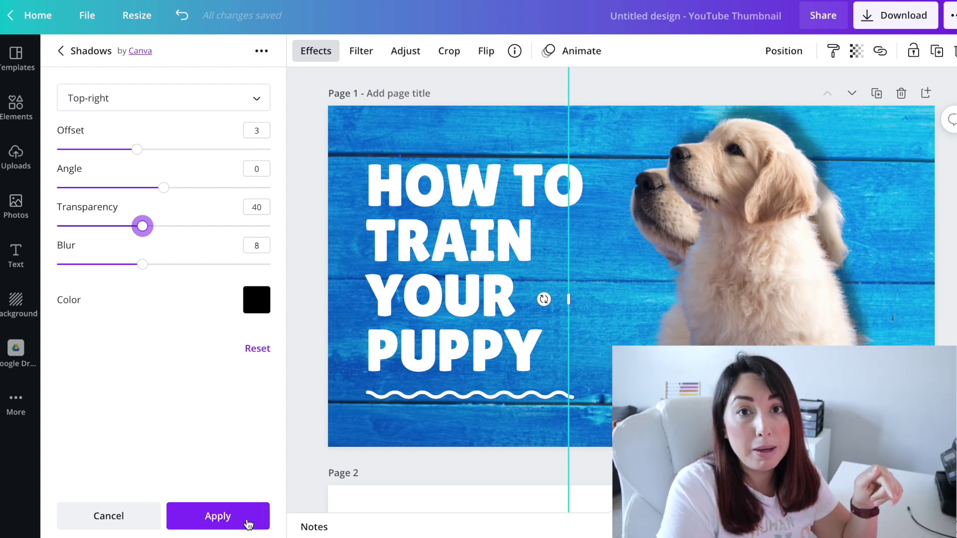
pyautogui.click(218, 517)
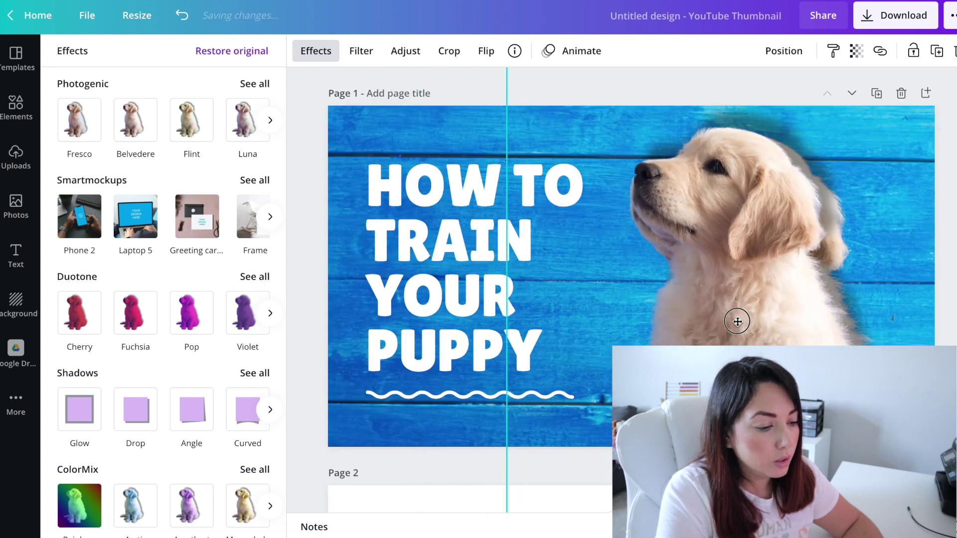
pyautogui.scroll(4, 631, 289)
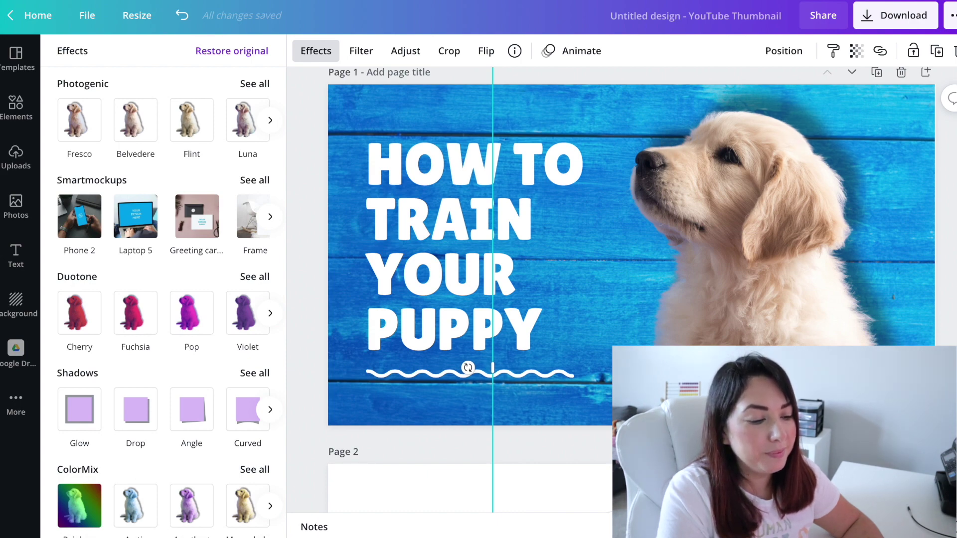
pyautogui.scroll(-2, 852, 279)
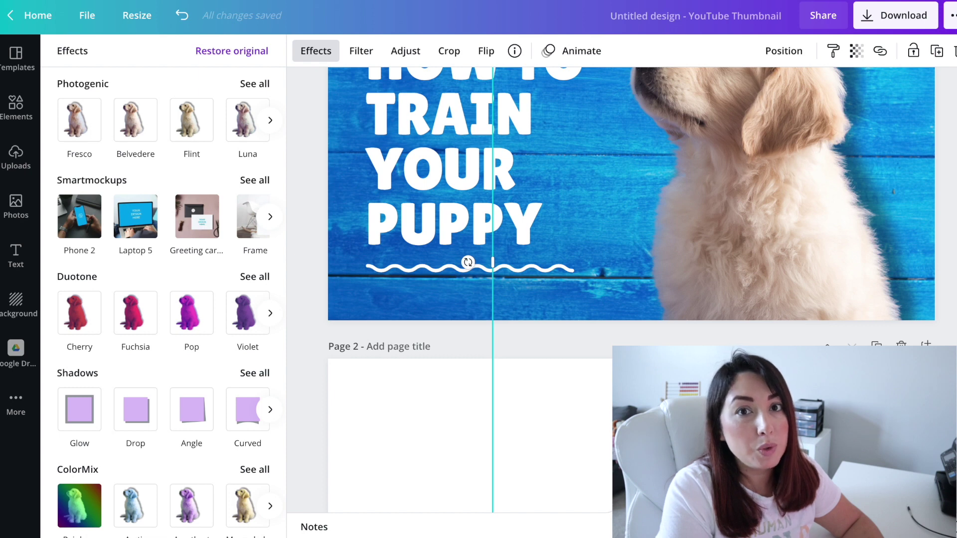
pyautogui.scroll(3, 631, 224)
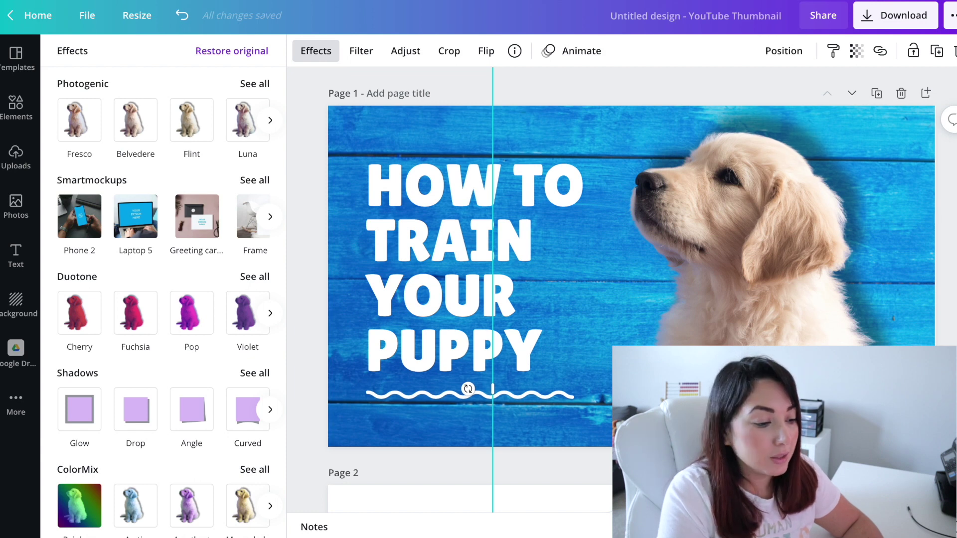
pyautogui.scroll(-1, 632, 278)
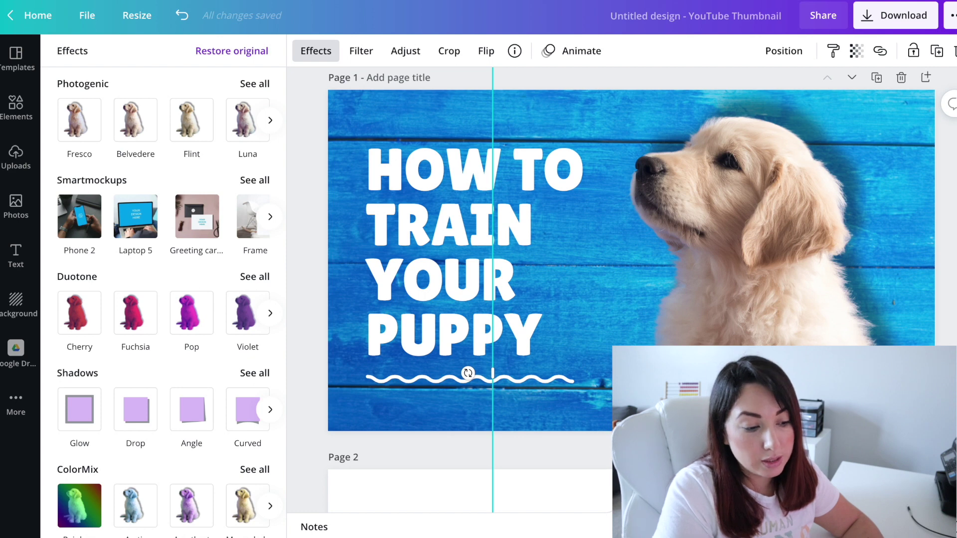
pyautogui.scroll(1, 632, 290)
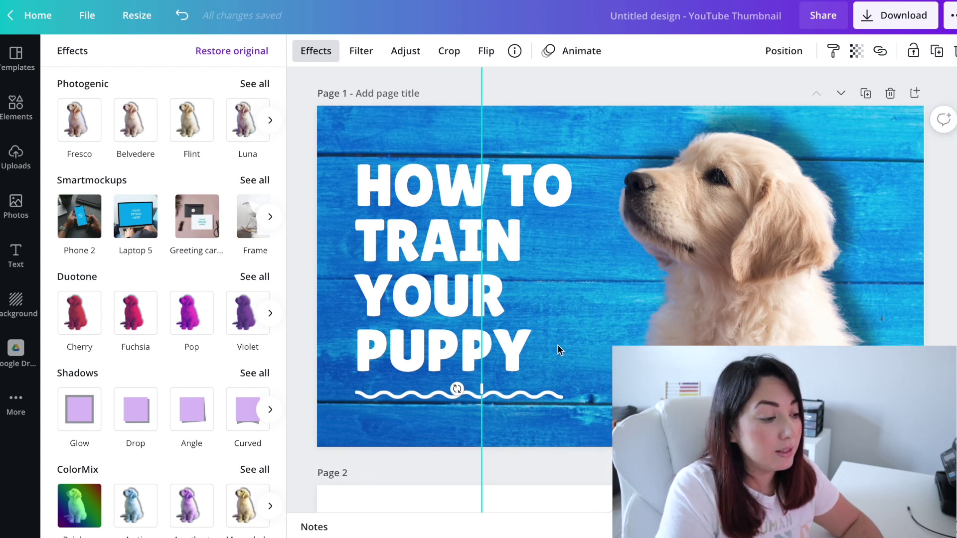